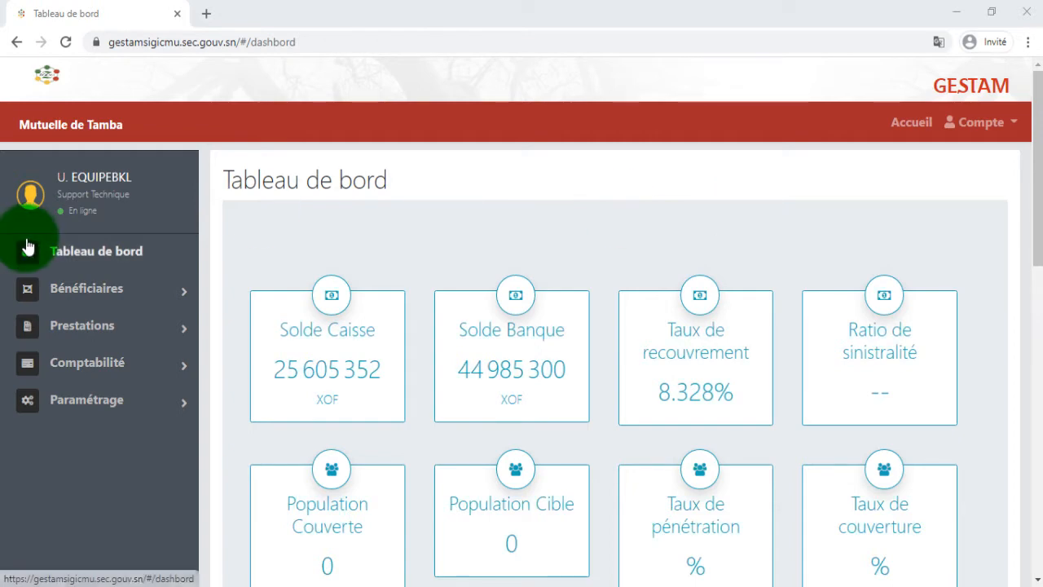
Step: Go to Bénéficiaires > Adhérents to show the Liste des adhésions
click(74, 291)
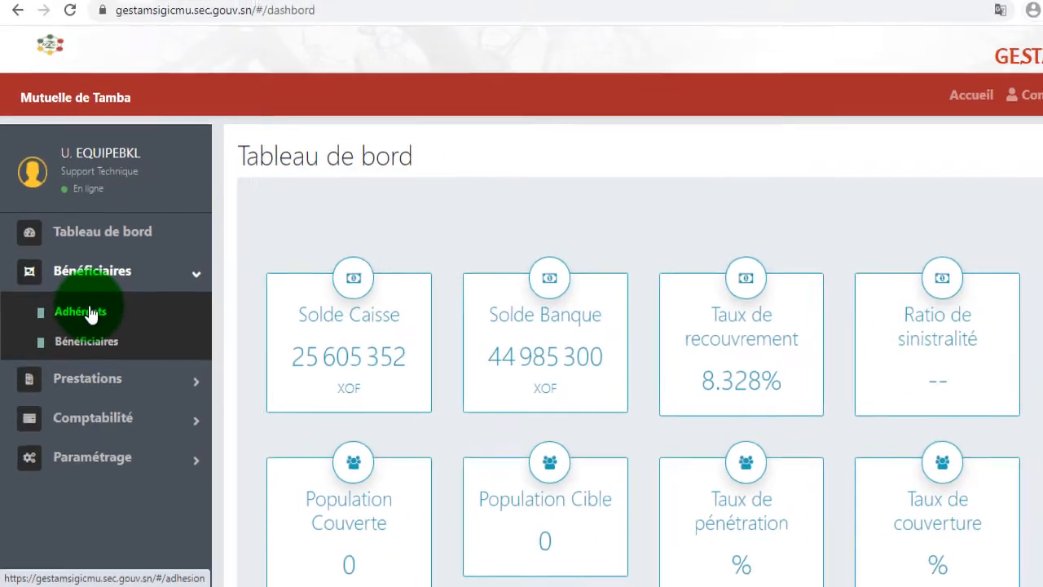
click(110, 250)
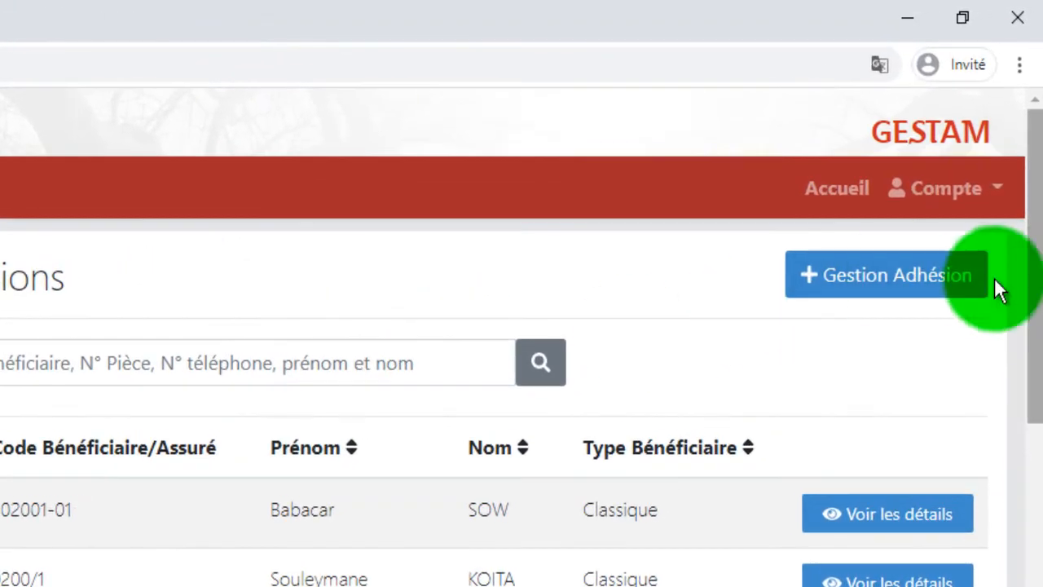
Step: Open a blank Nouvelle Adhésion form via Gestion Adhésion
click(986, 182)
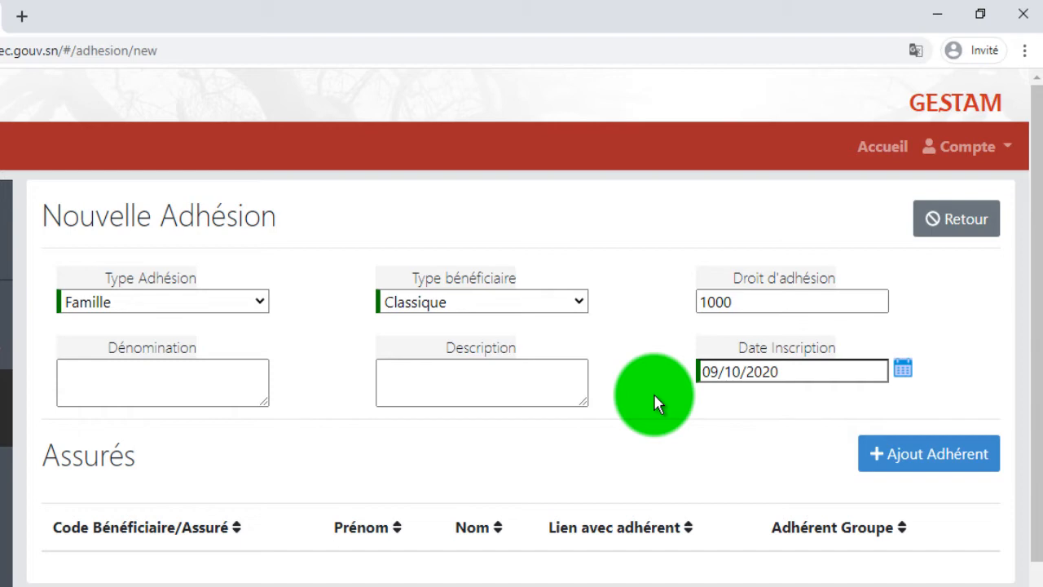
click(240, 300)
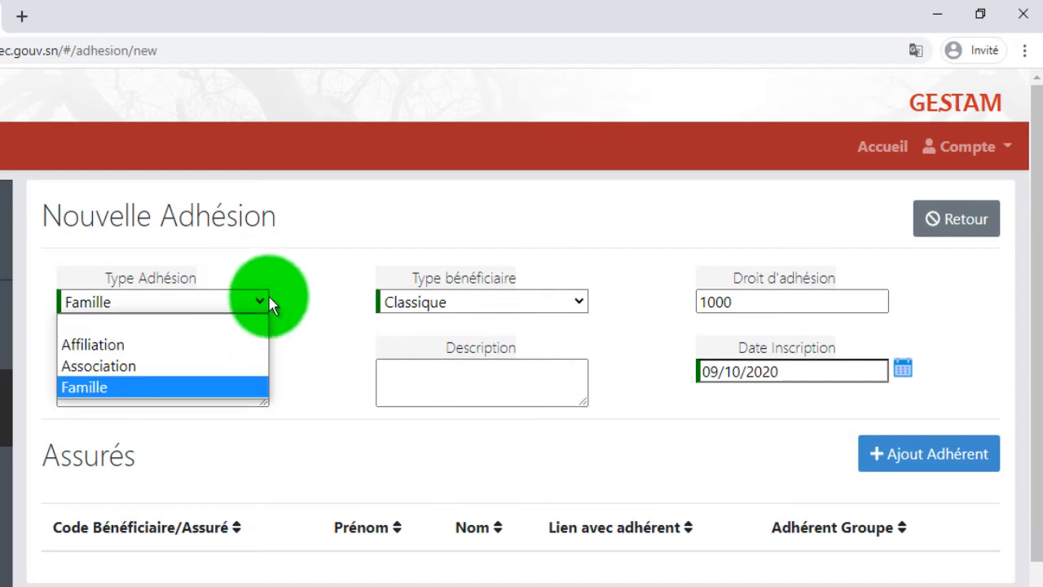
click(410, 300)
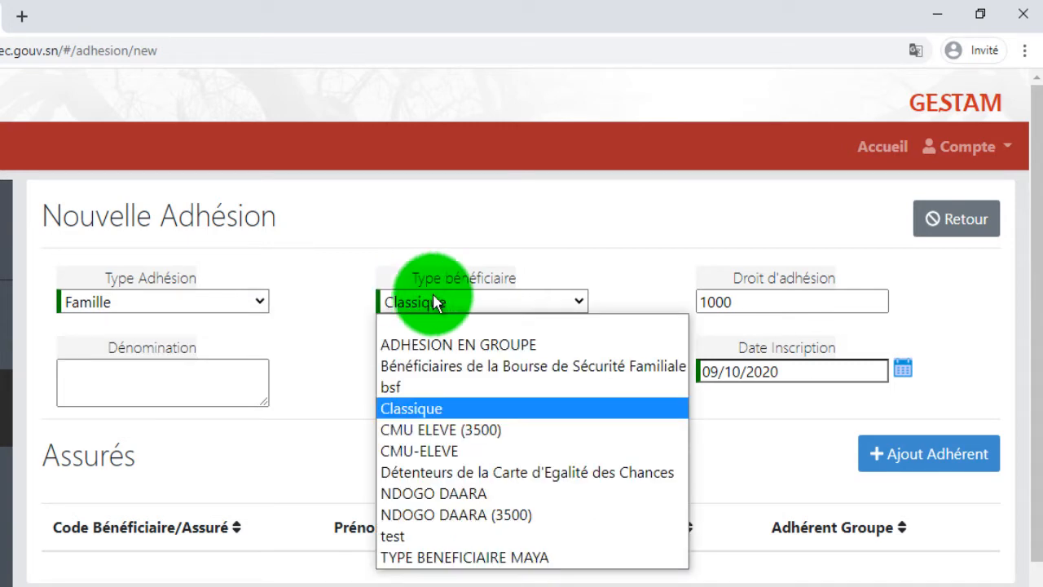
click(792, 295)
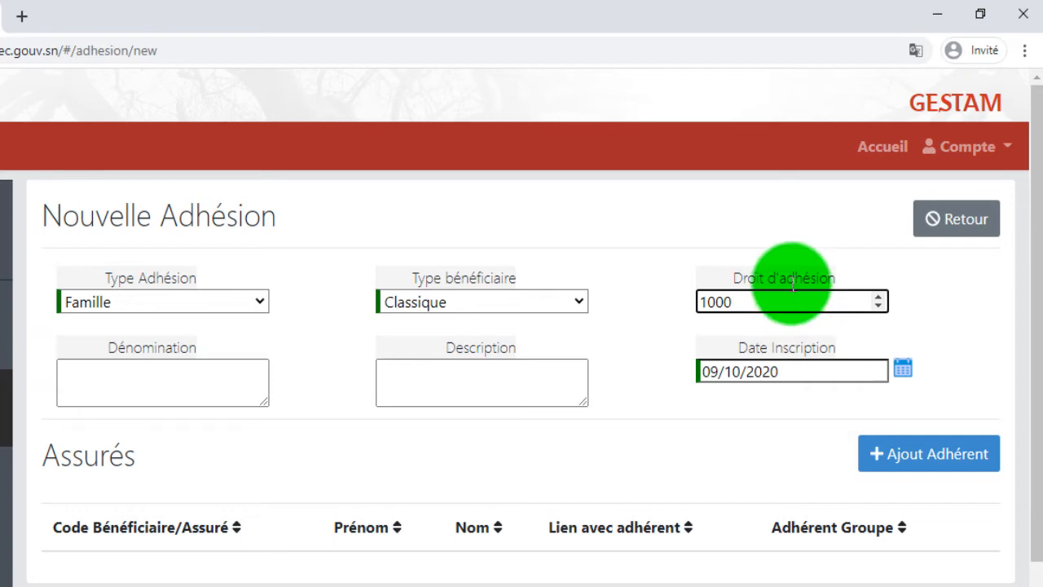
click(241, 311)
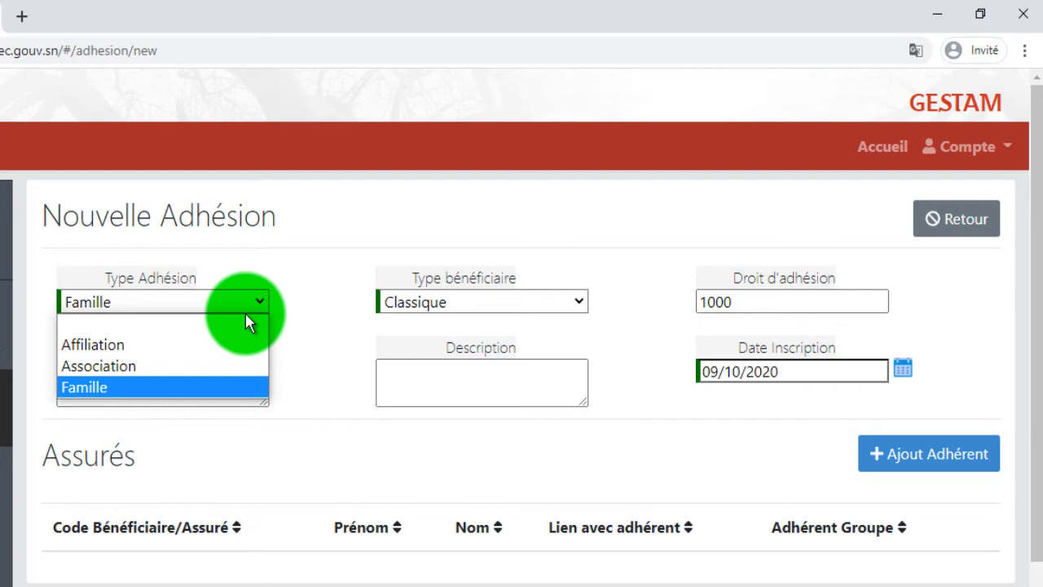
click(926, 470)
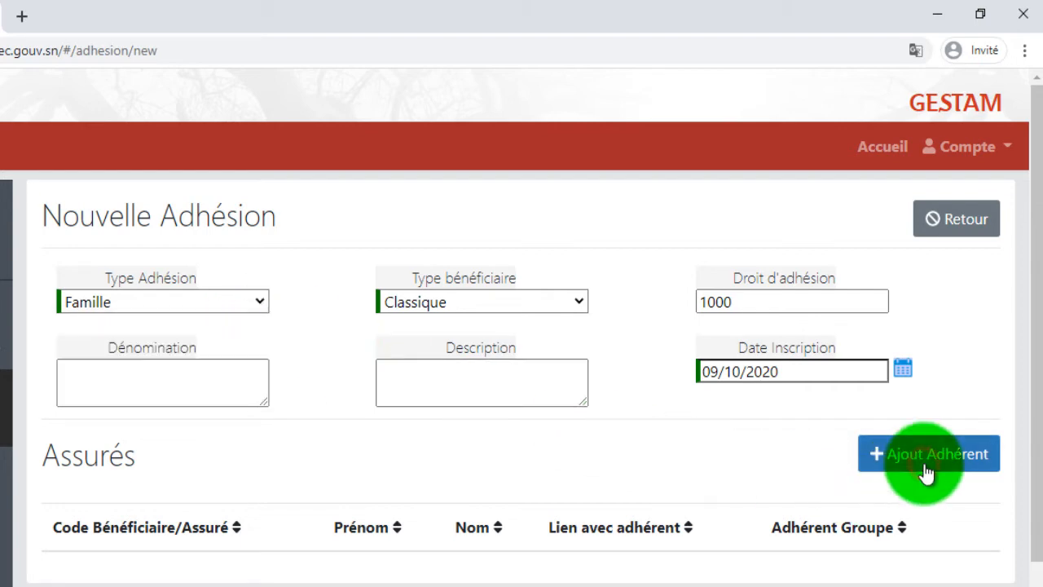
click(925, 471)
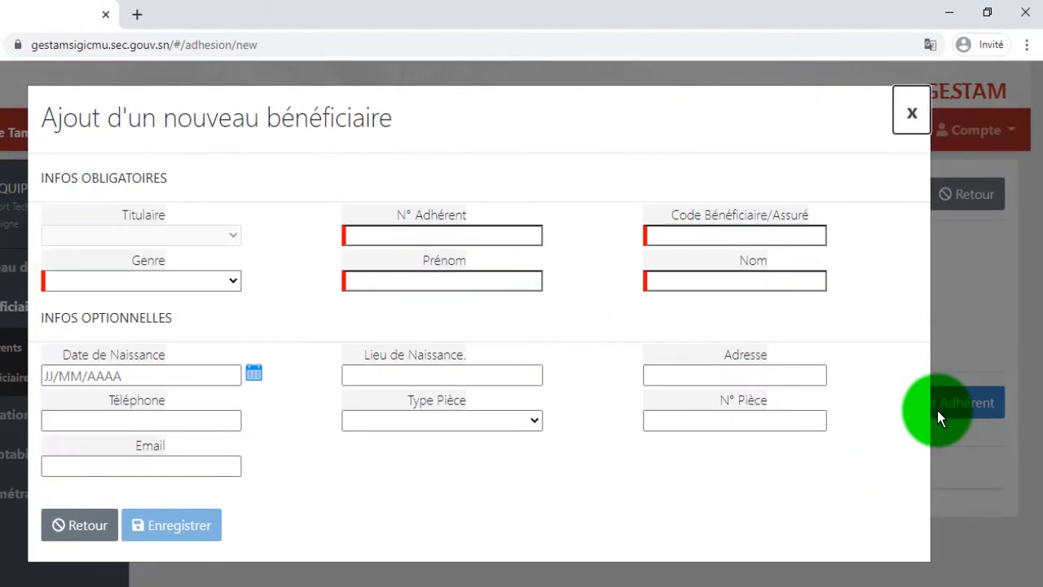
click(908, 115)
click(302, 268)
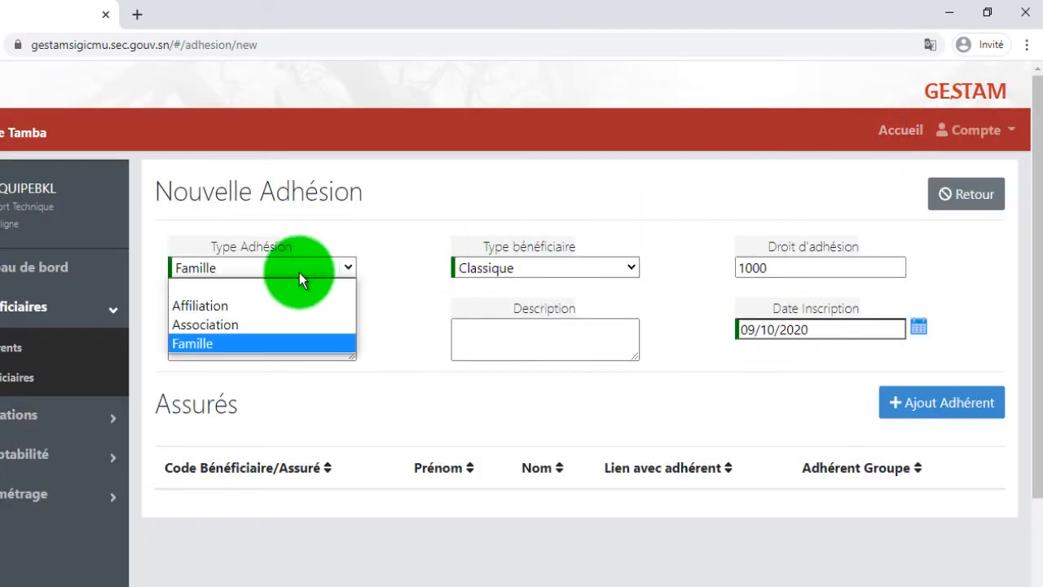
click(278, 323)
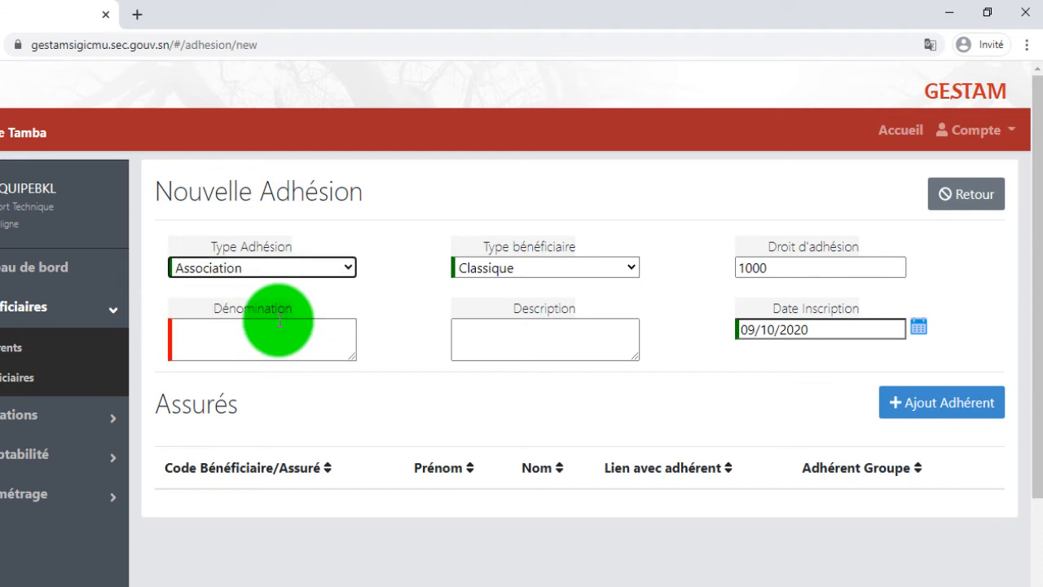
click(264, 338)
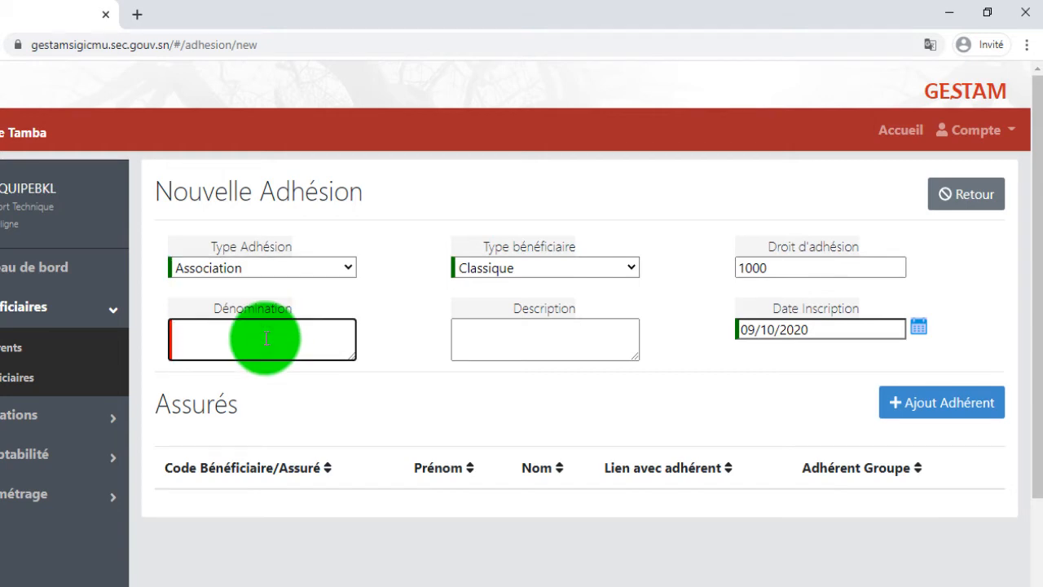
text(ASSOCIATION)
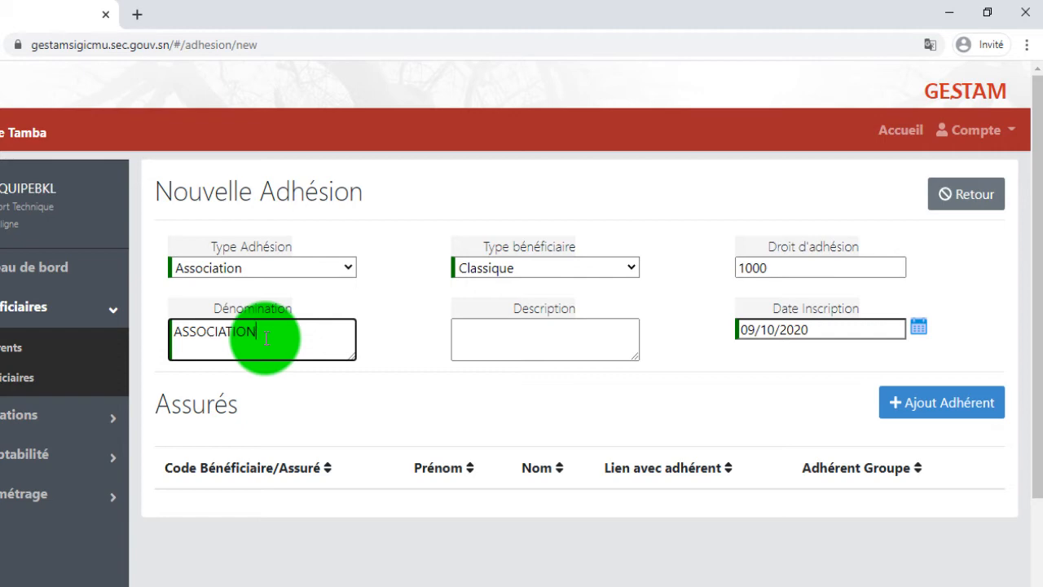
text(DEFAR DEU)
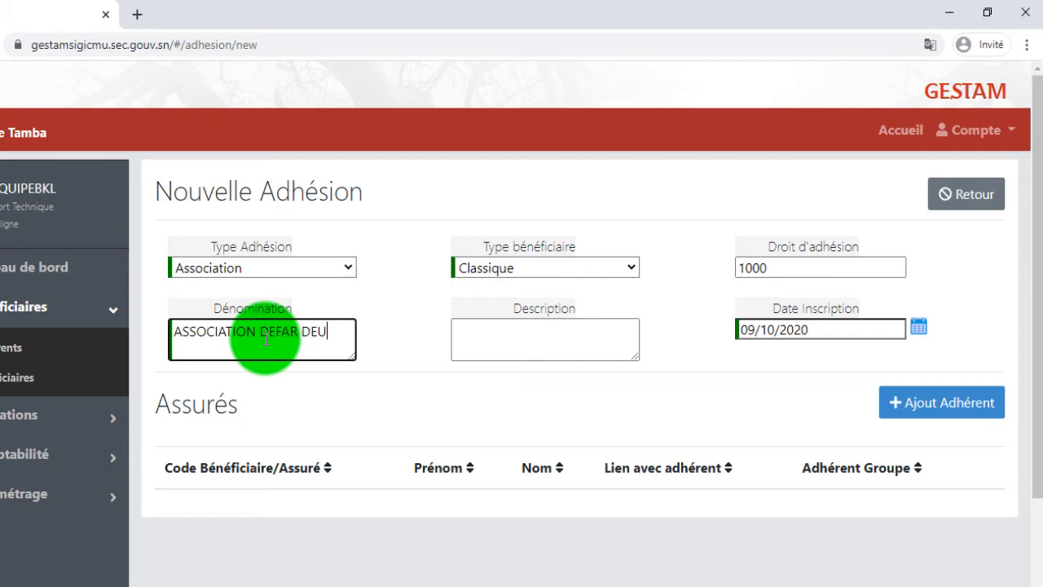
text(KK BI)
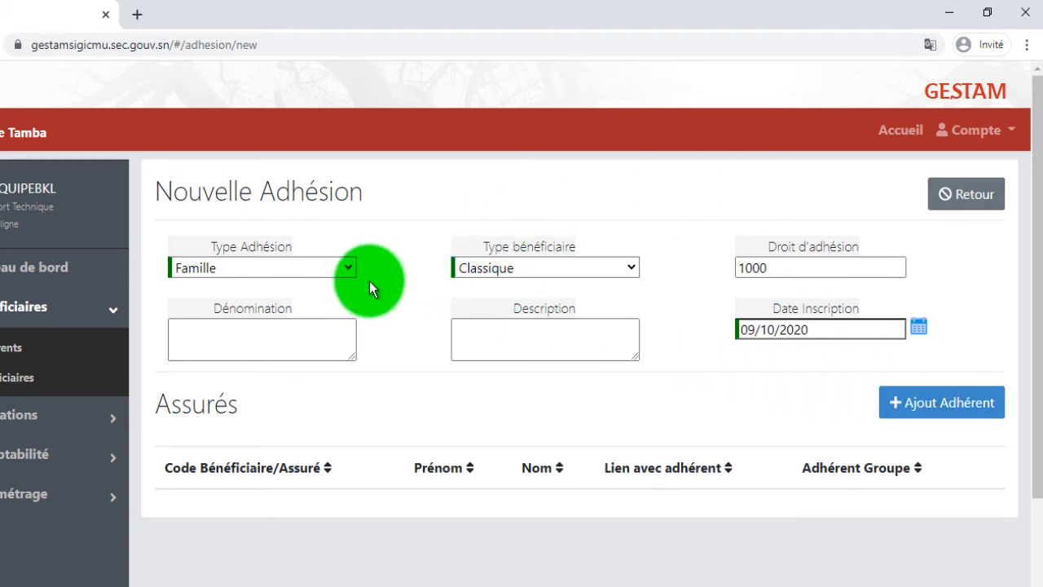
Step: Bring up an empty Ajout d'un nouveau bénéficiaire form via Ajout Adhérent
click(949, 402)
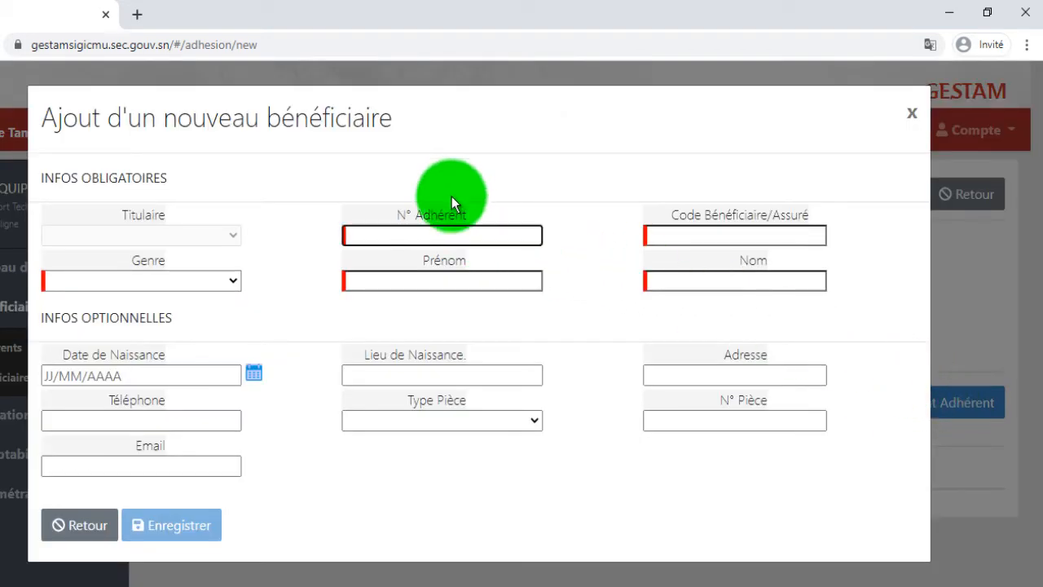
click(908, 112)
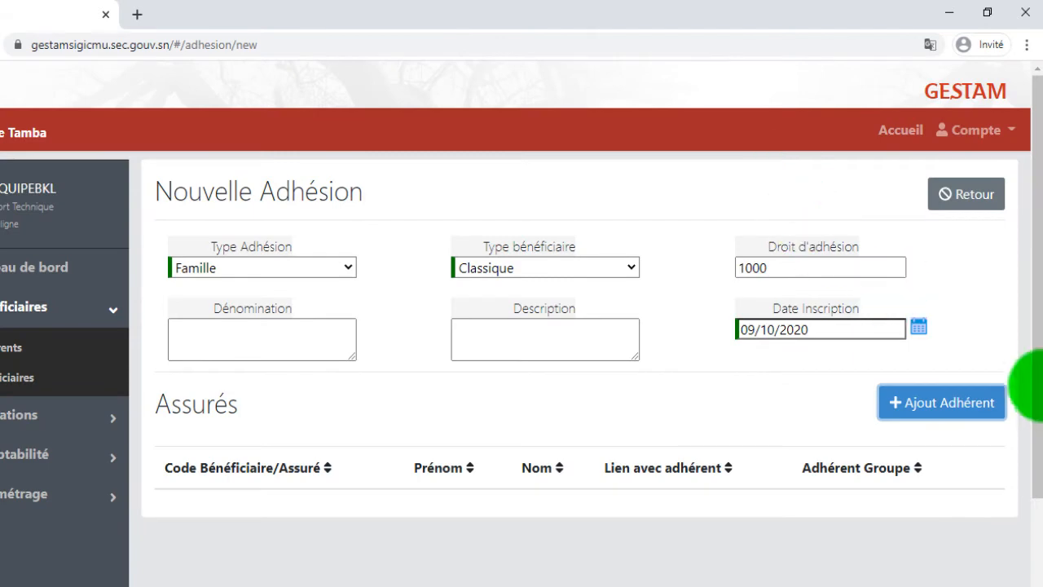
click(952, 406)
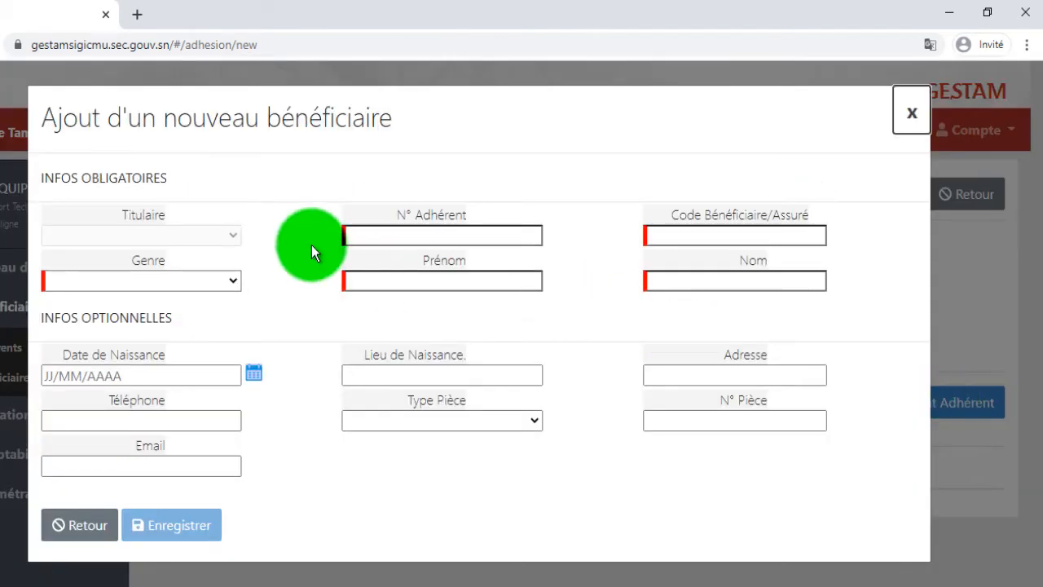
Step: Set gender to MASCULIN and enter the member number and beneficiary code
click(408, 234)
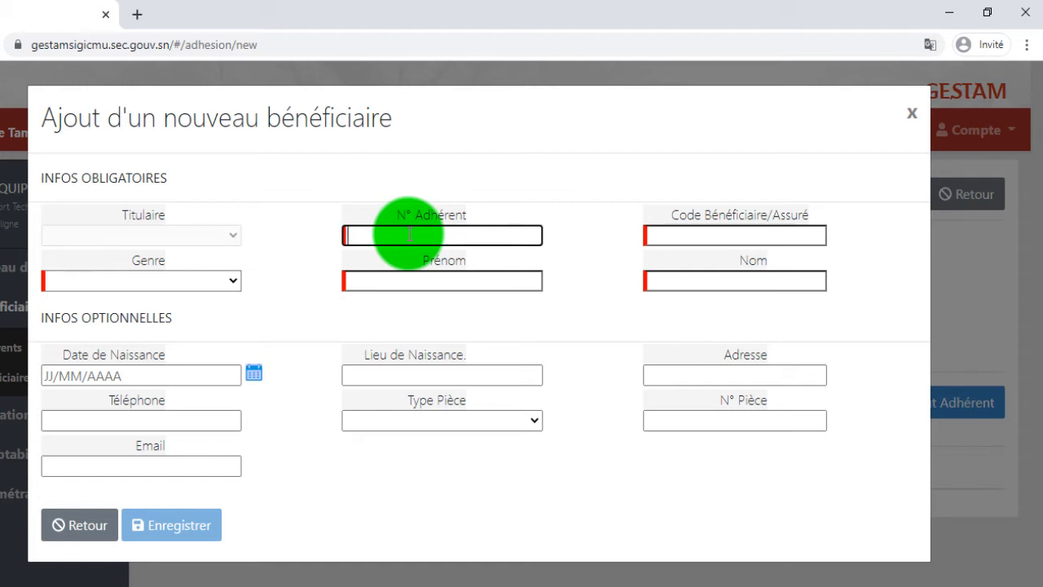
click(206, 285)
click(198, 319)
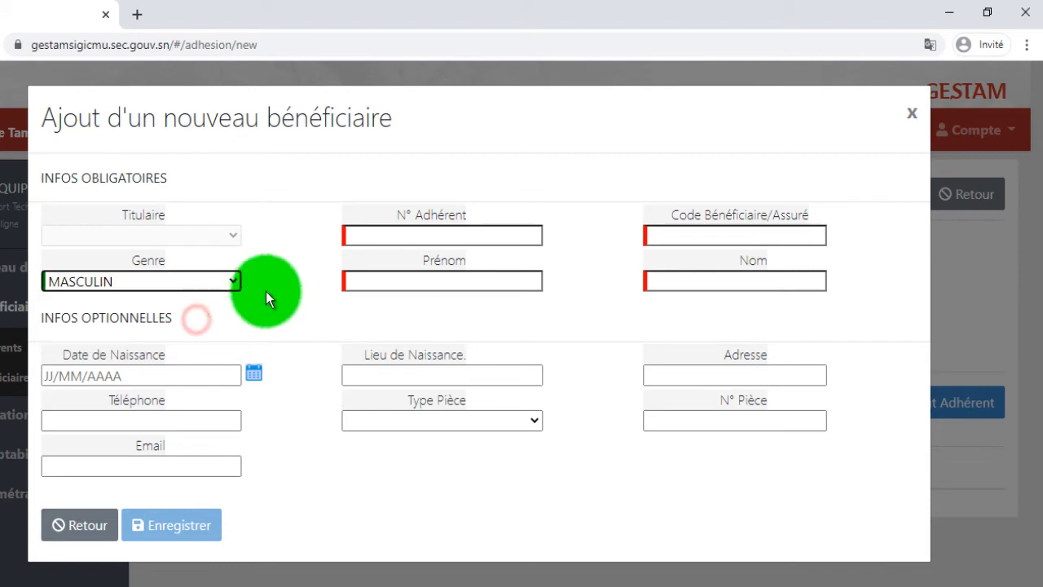
click(390, 241)
text(250)
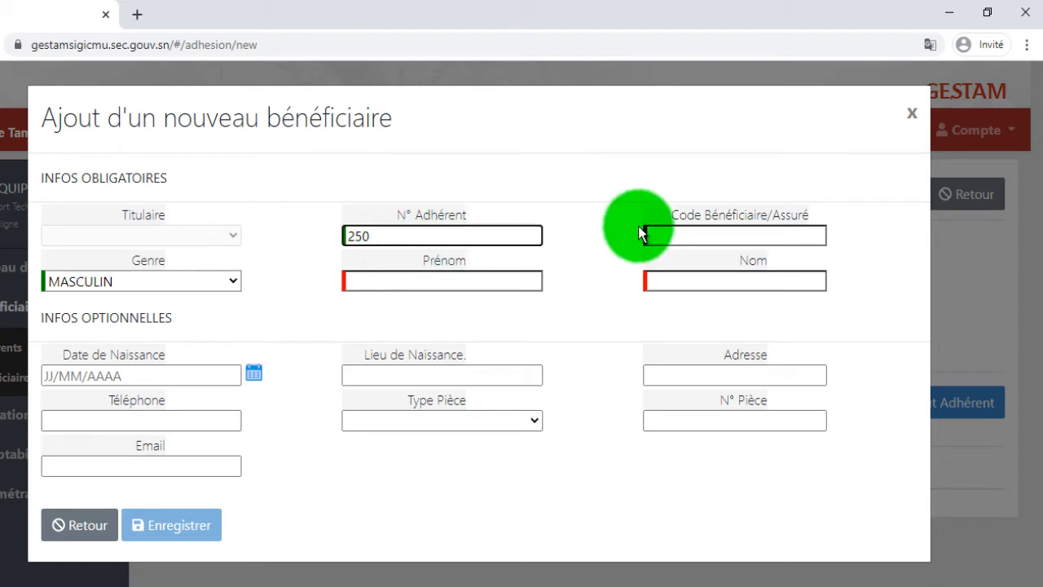
click(689, 231)
text(250)
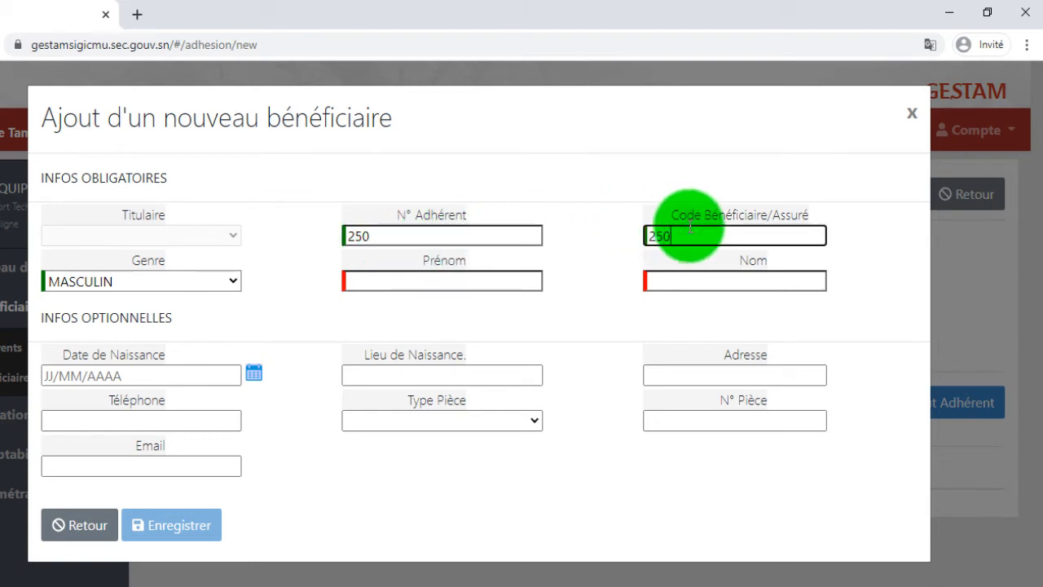
text(.1)
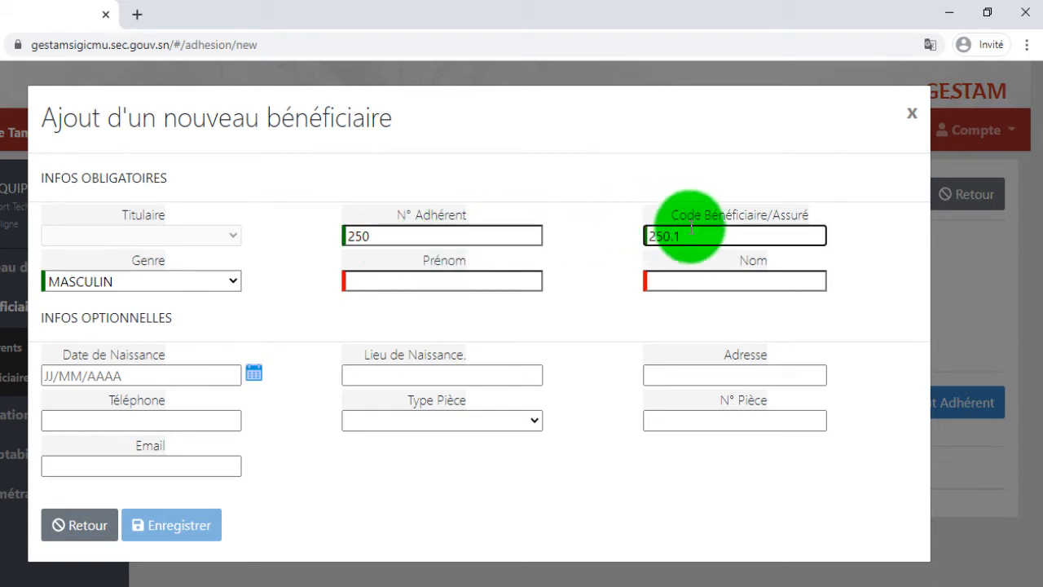
Step: Enter the beneficiary's first name and last name
click(473, 282)
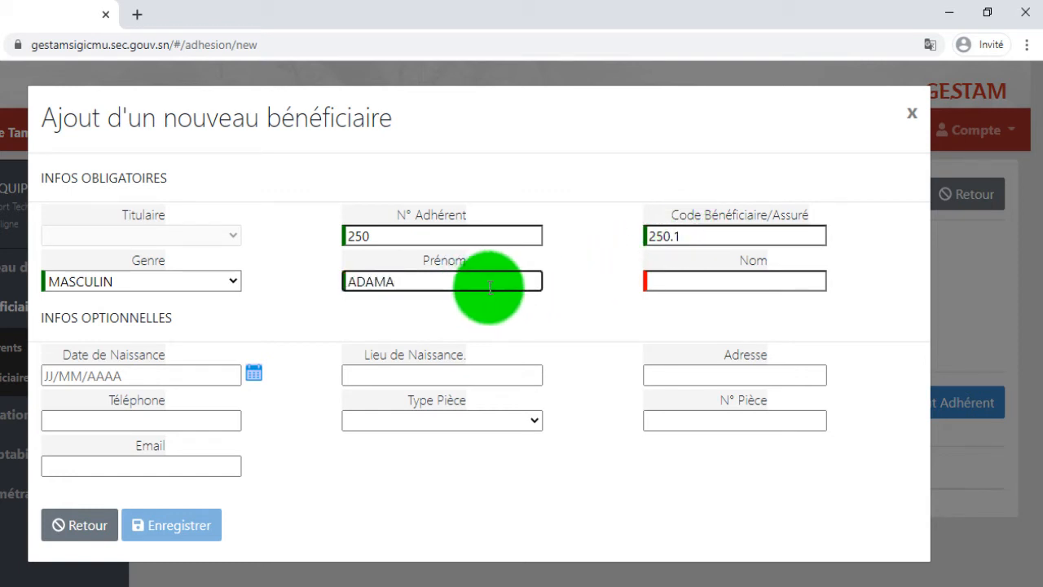
click(656, 285)
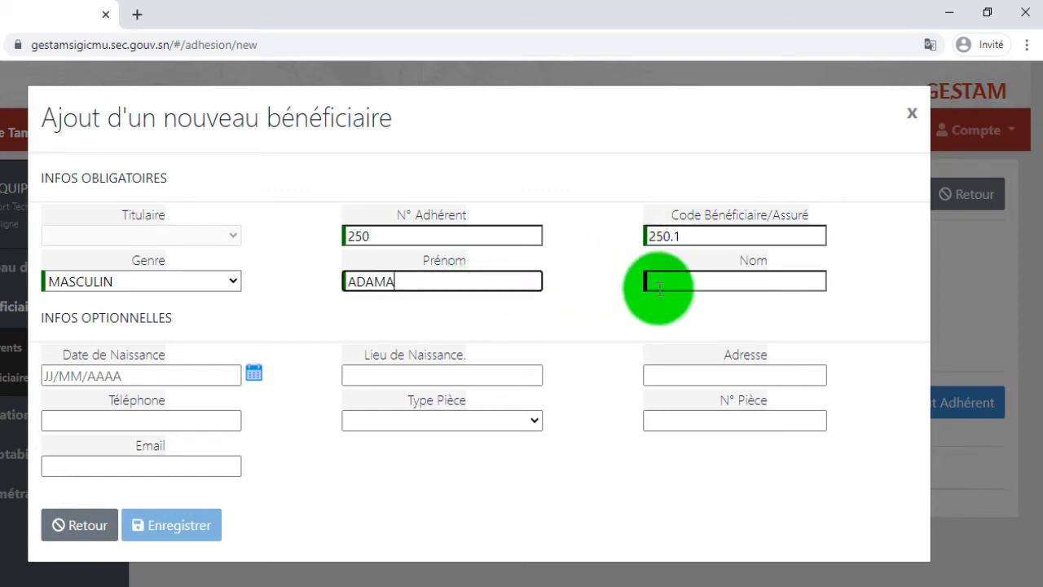
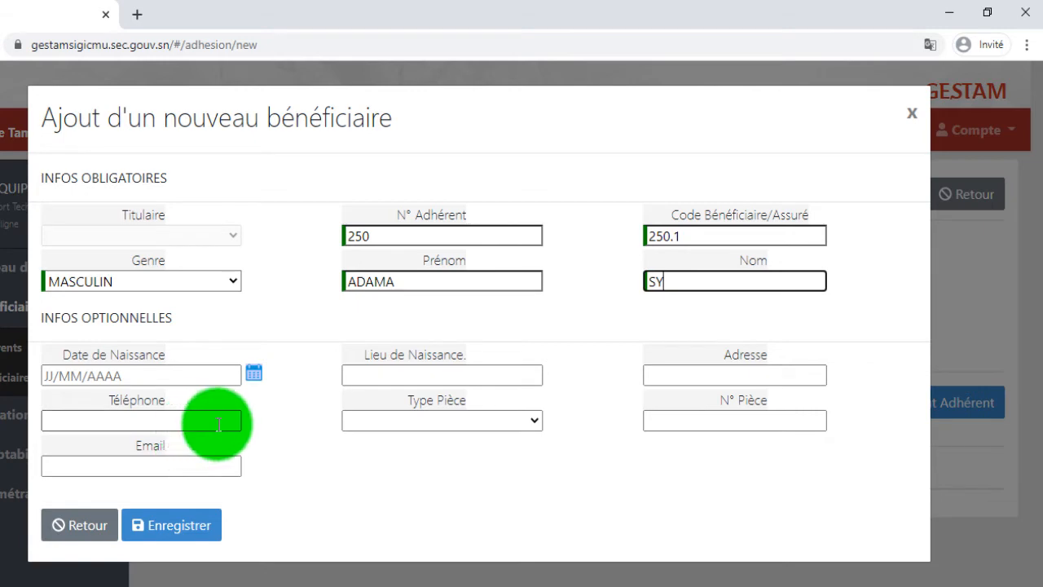
Step: Set the ID document type to CNI and enter the ID card number
click(441, 419)
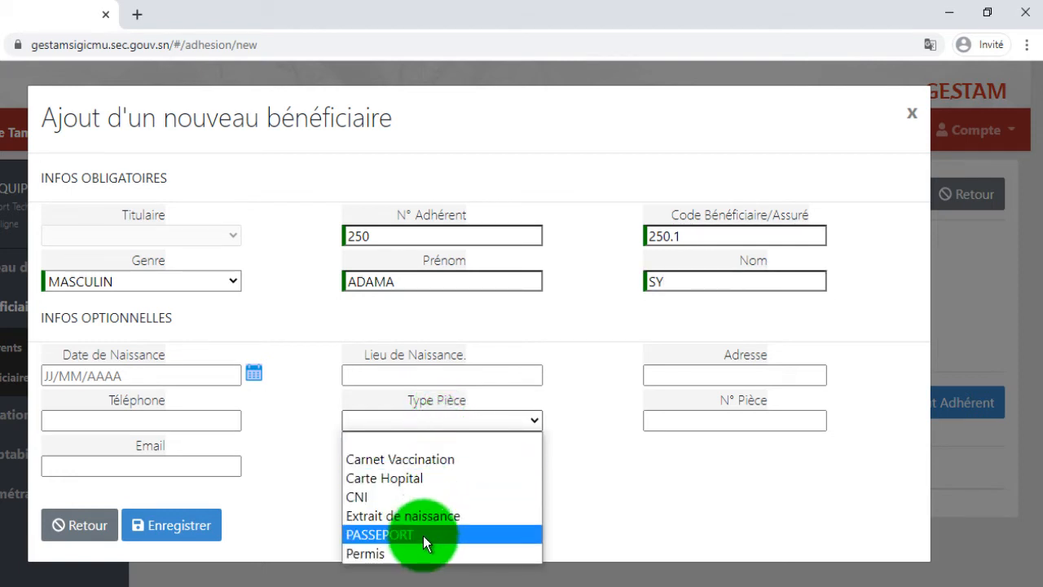
click(410, 496)
click(679, 421)
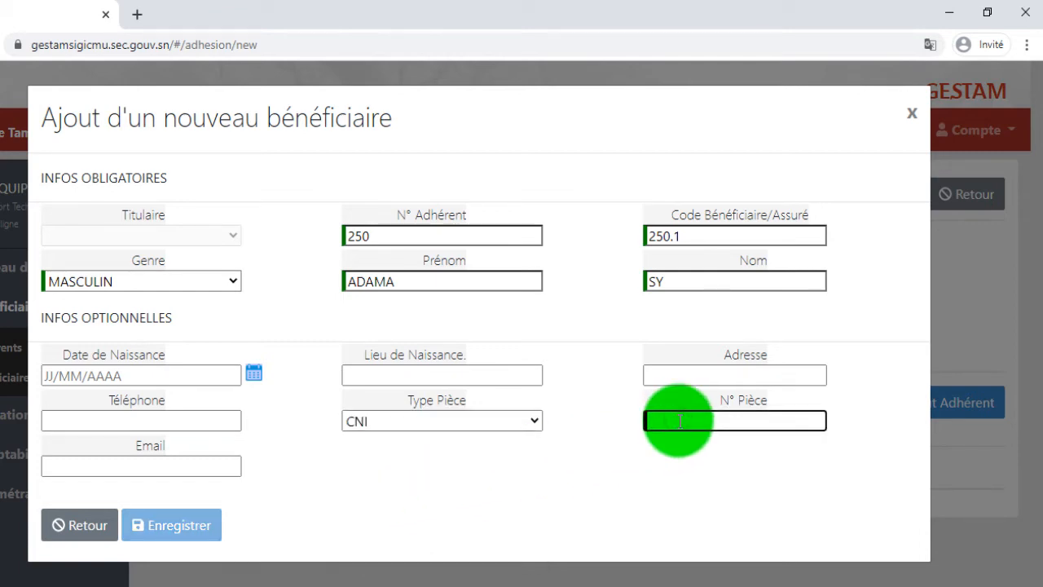
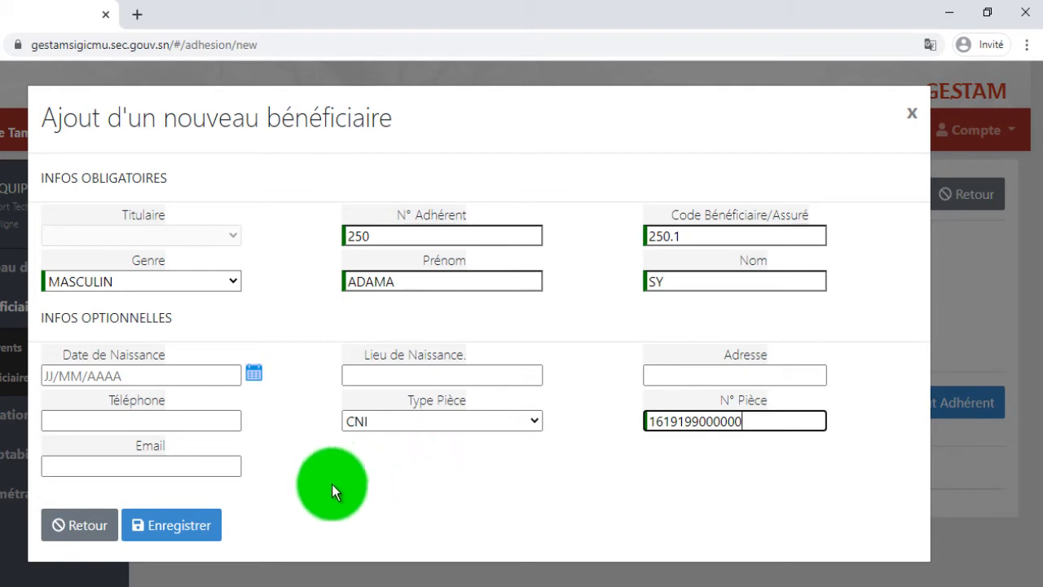
Step: Enter the beneficiary's e-mail address in the Email field
click(198, 467)
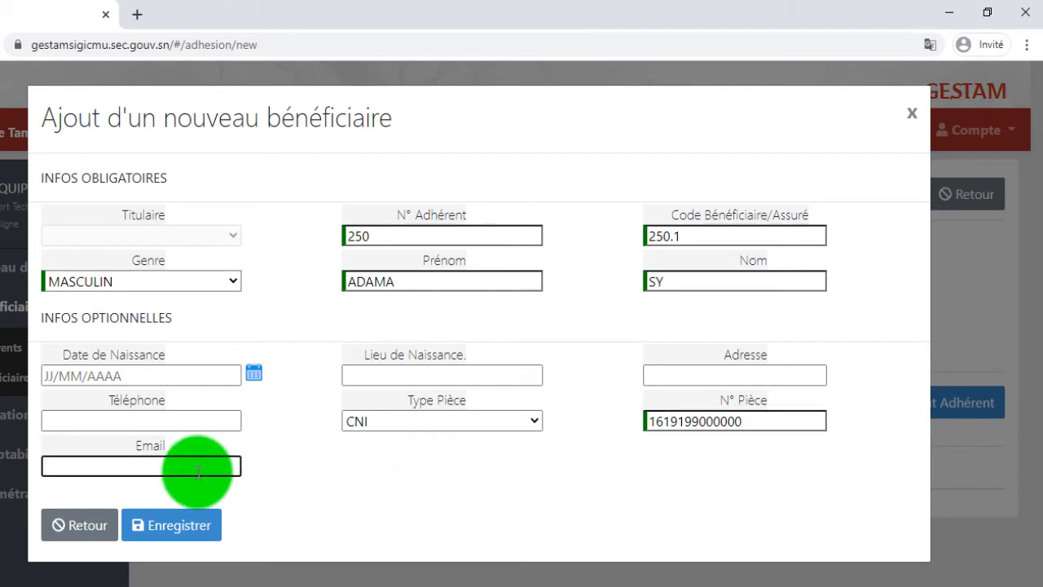
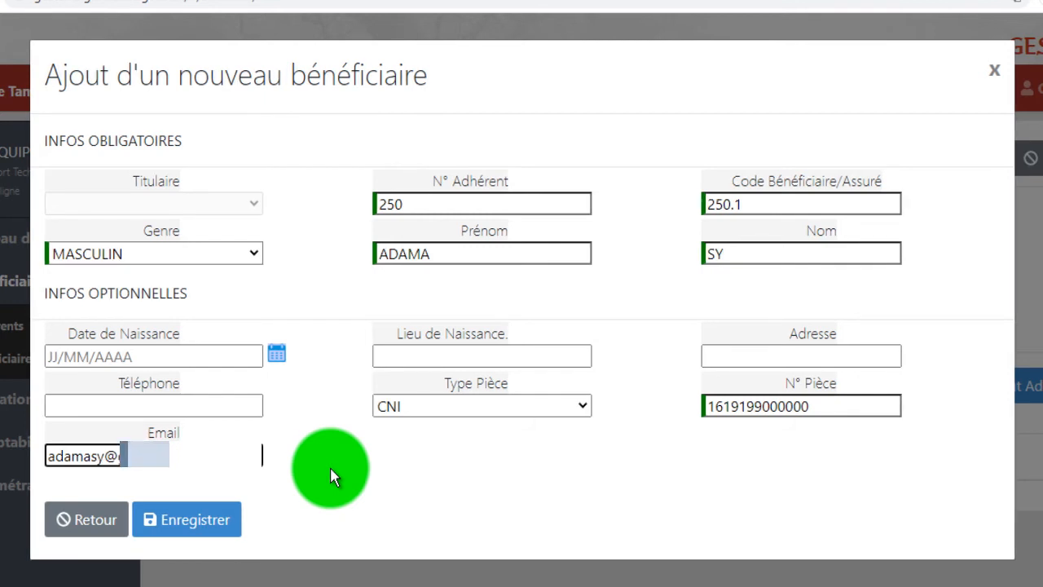
Step: Save the new beneficiary with Enregistrer
click(196, 519)
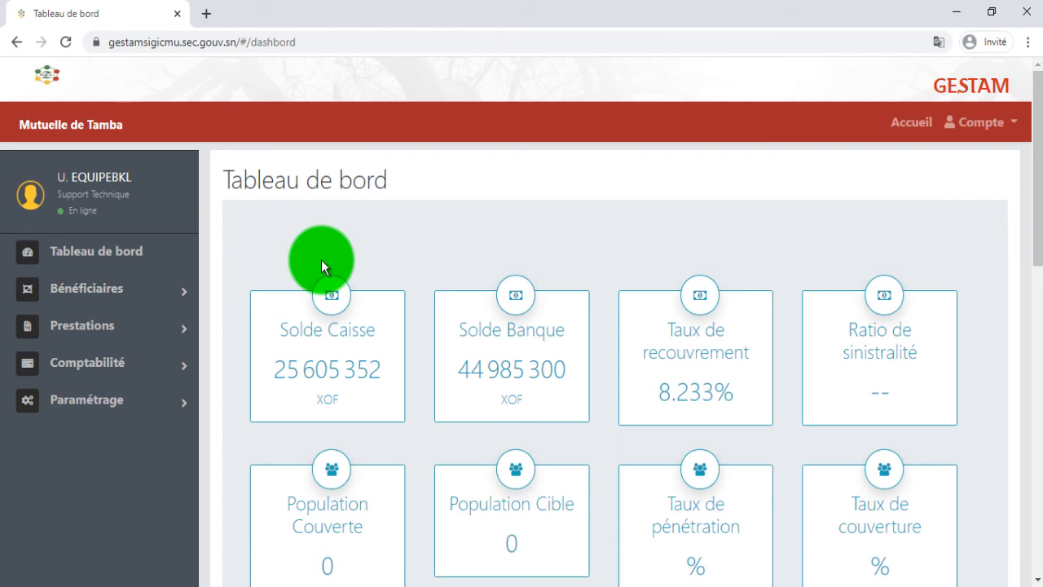
Step: Reopen Bénéficiaires > Adhérents and place the cursor in the search box
click(105, 294)
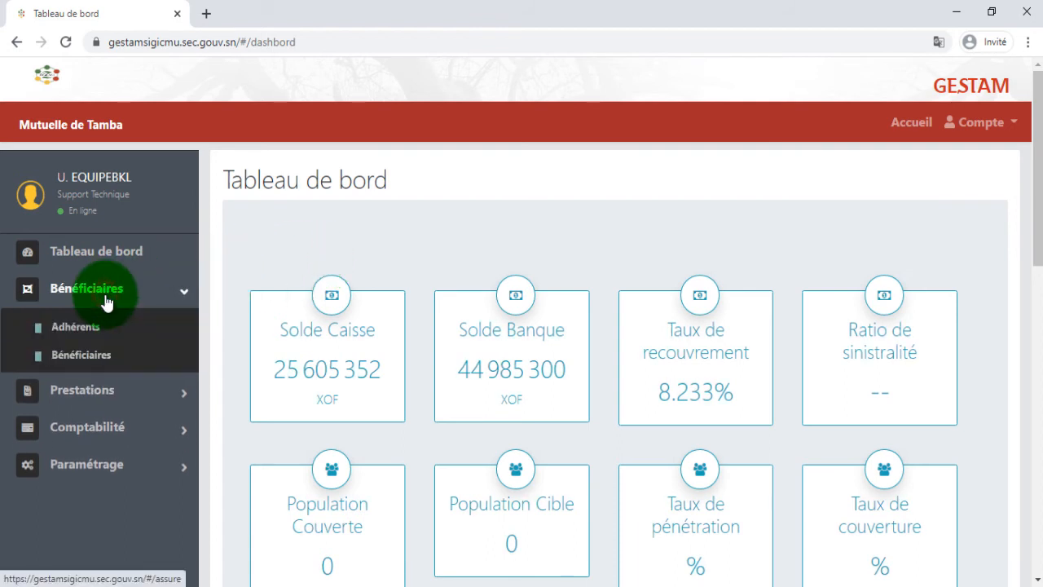
click(104, 330)
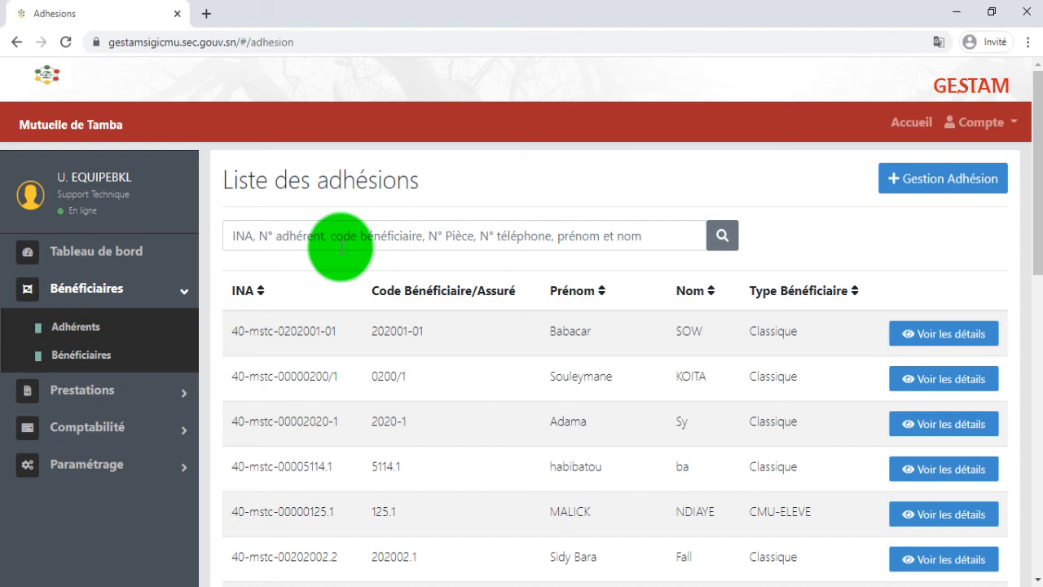
click(341, 247)
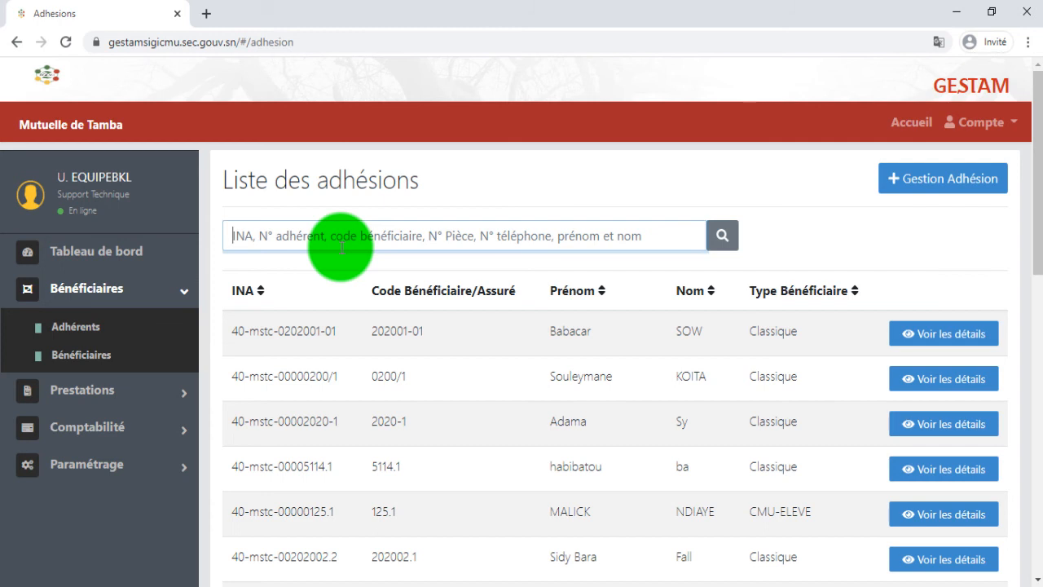
Step: Search the membership list for the new member's beneficiary code
text(250)
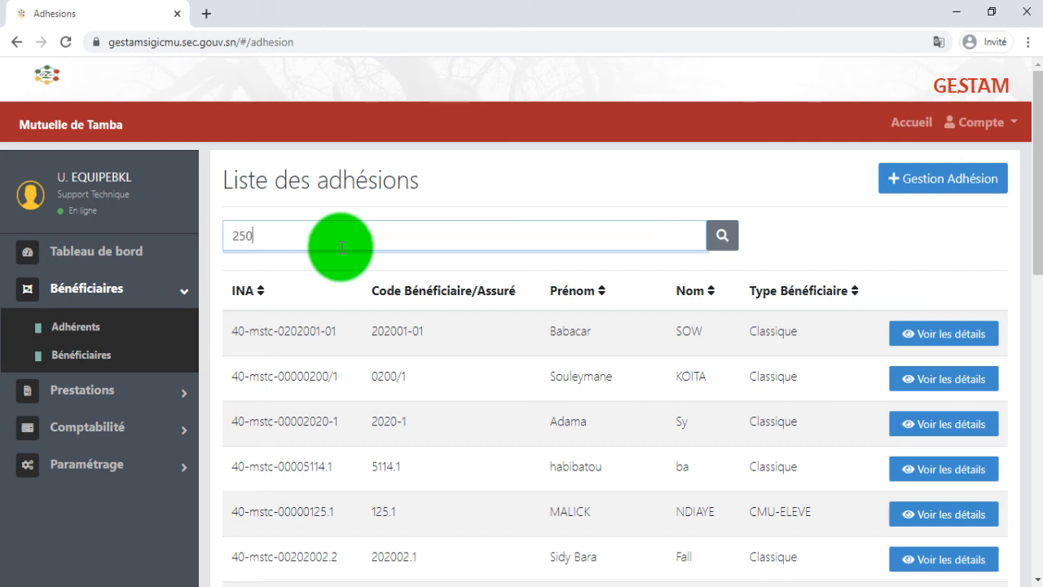
text(.1)
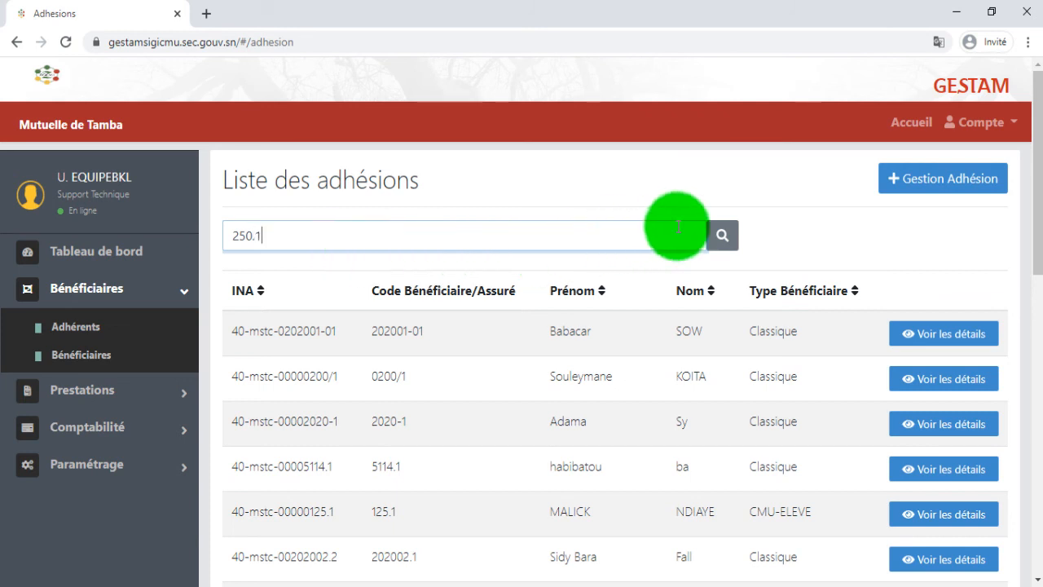
click(721, 237)
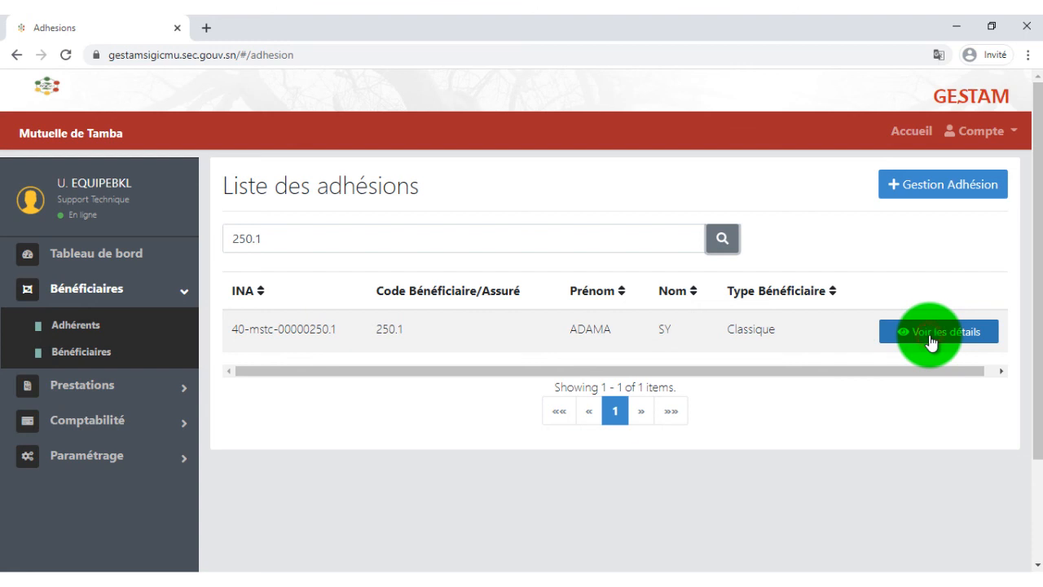
Step: Open Voir les détails for the found membership and scroll to its beneficiary table
click(930, 339)
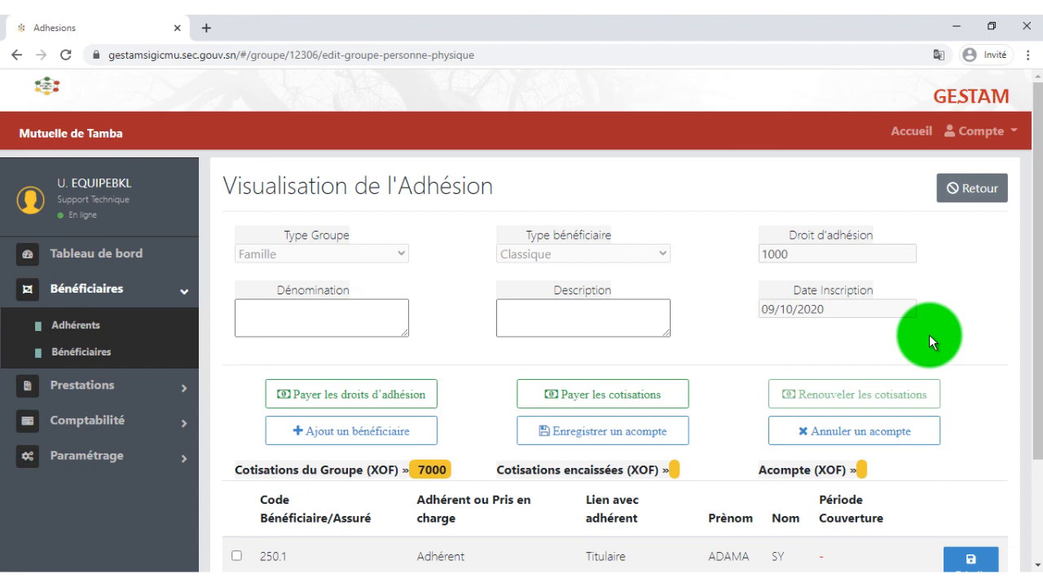
scroll(929, 336, down, 1)
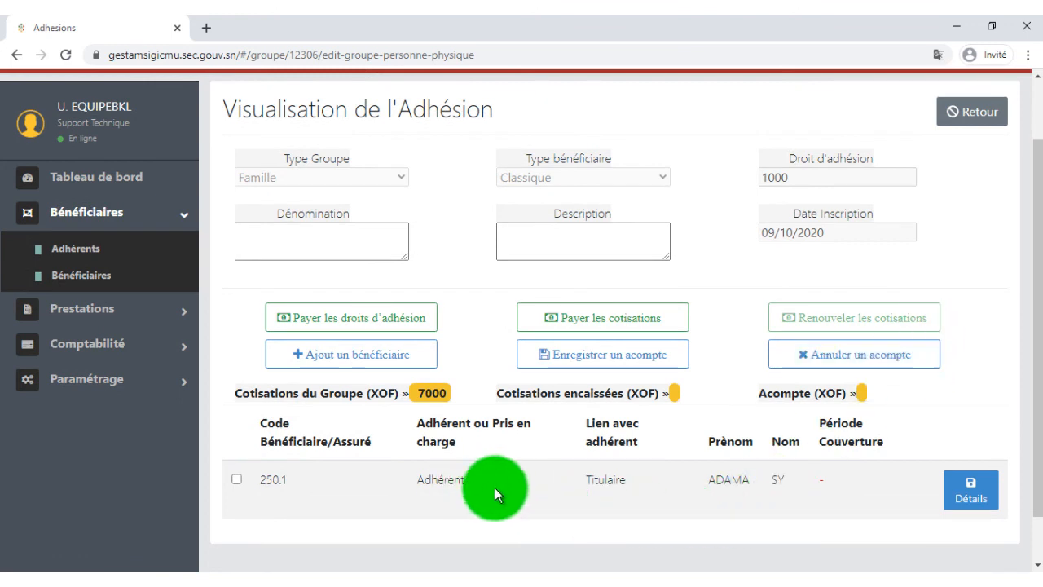
Step: Add an extra given name to the beneficiary's Prénom and save the change
click(971, 499)
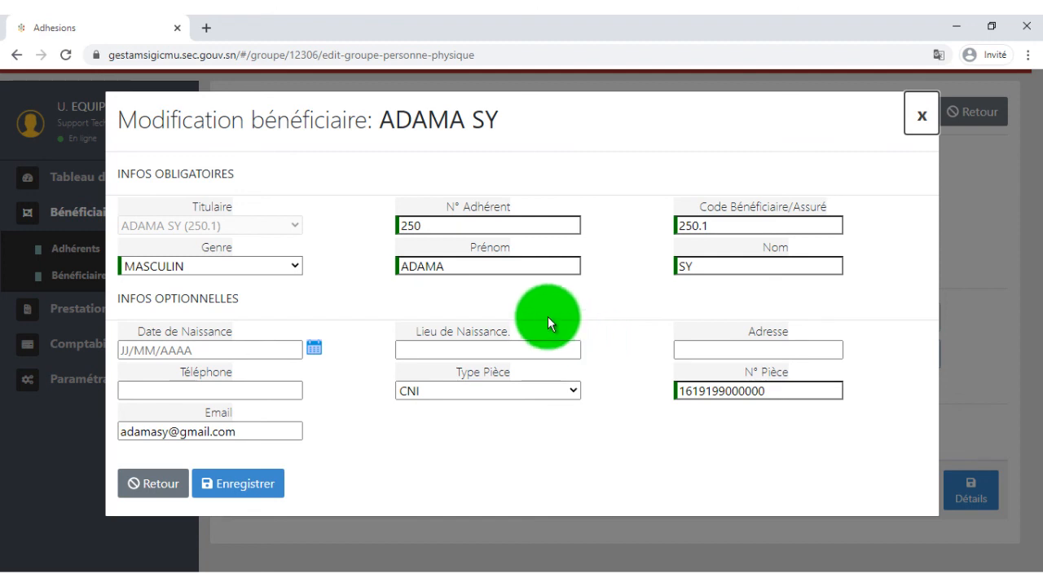
click(402, 267)
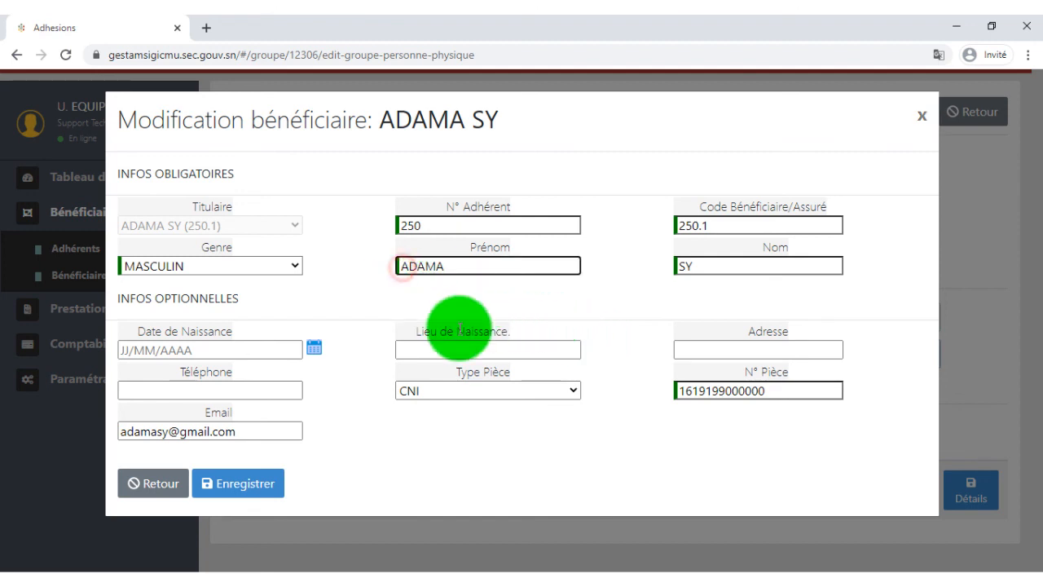
text(PAPE)
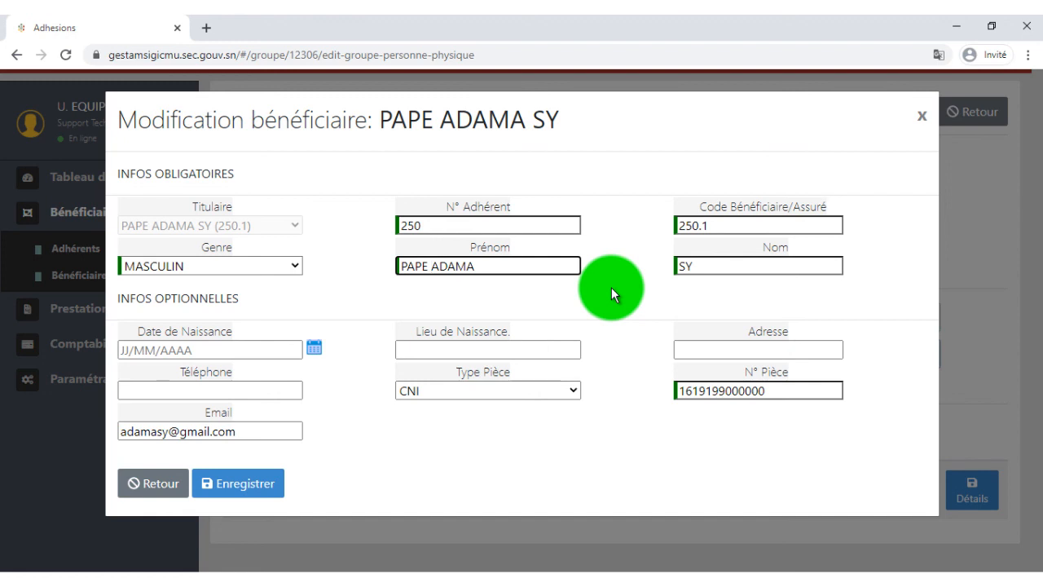
click(266, 483)
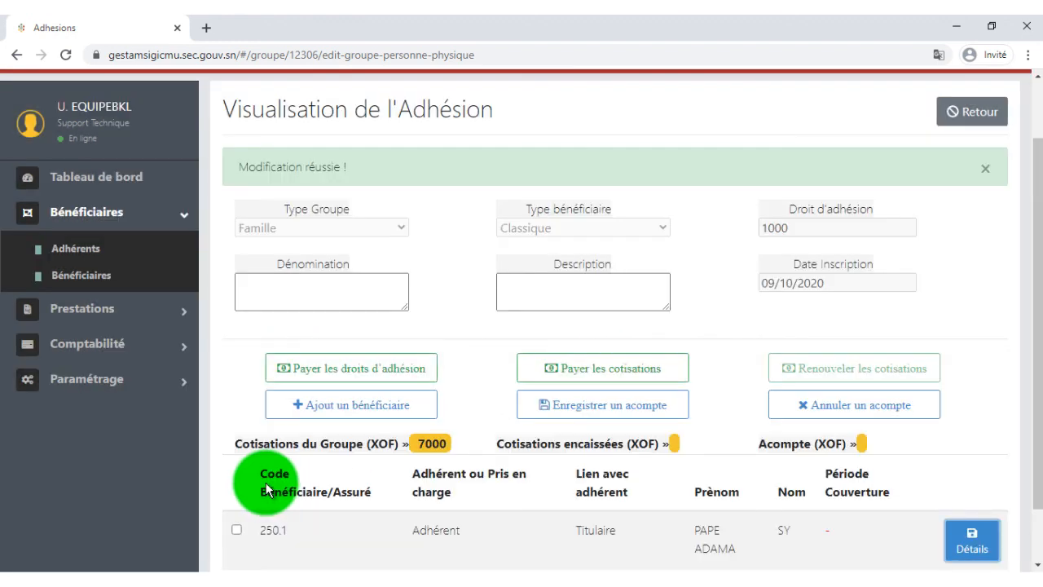